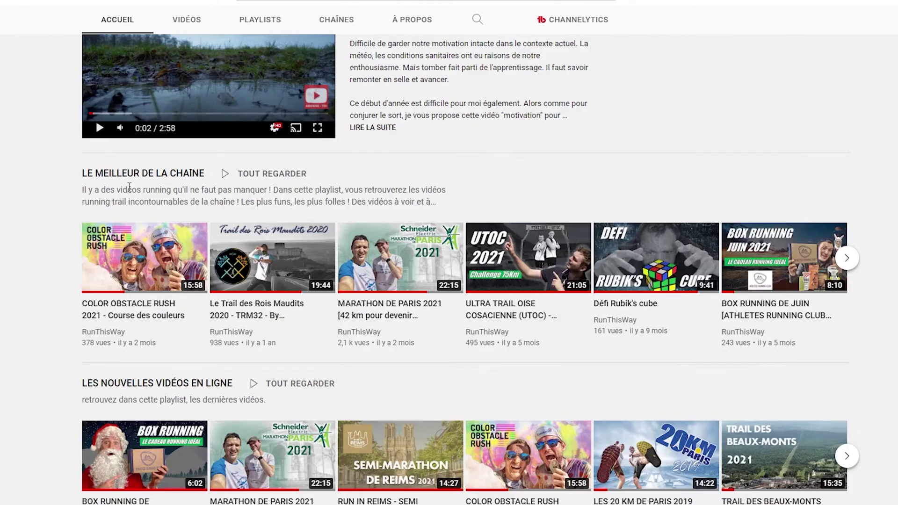
Step: Examine the playlist sections on the RunThisWay channel's home page, from the best-of playlist down to the recommended channels
scroll(40, 285, "down", 4)
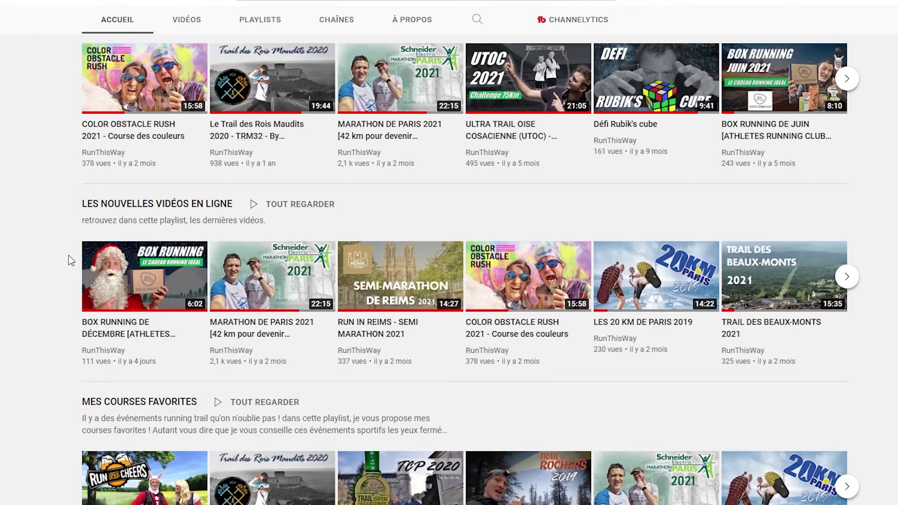
scroll(64, 268, "down", 4)
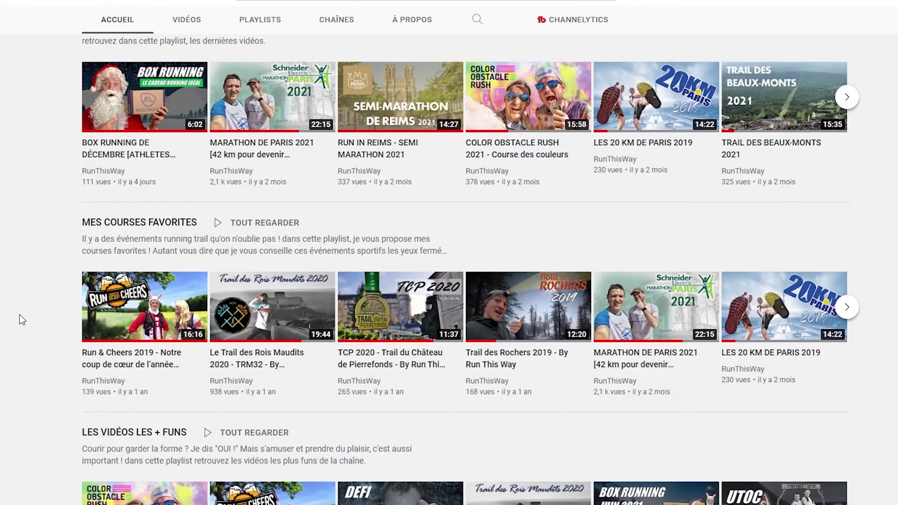
mouse_move(108, 316)
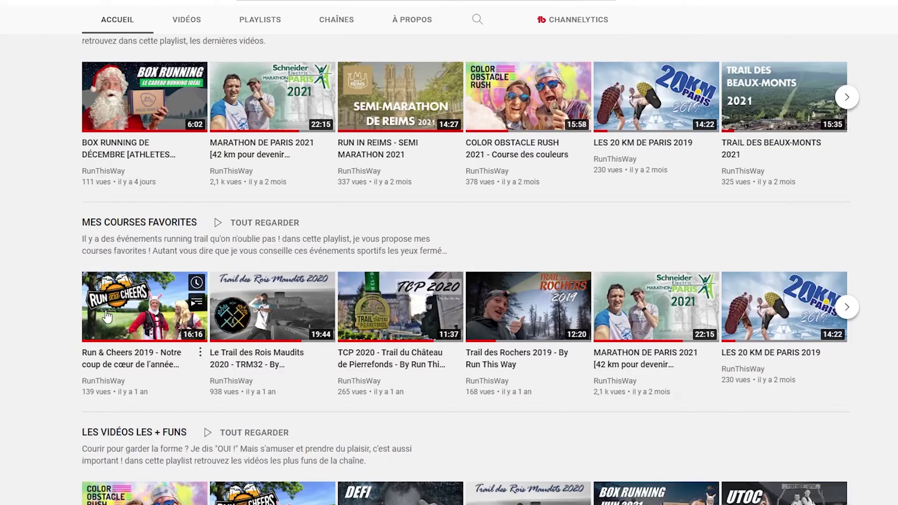
scroll(63, 334, "down", 4)
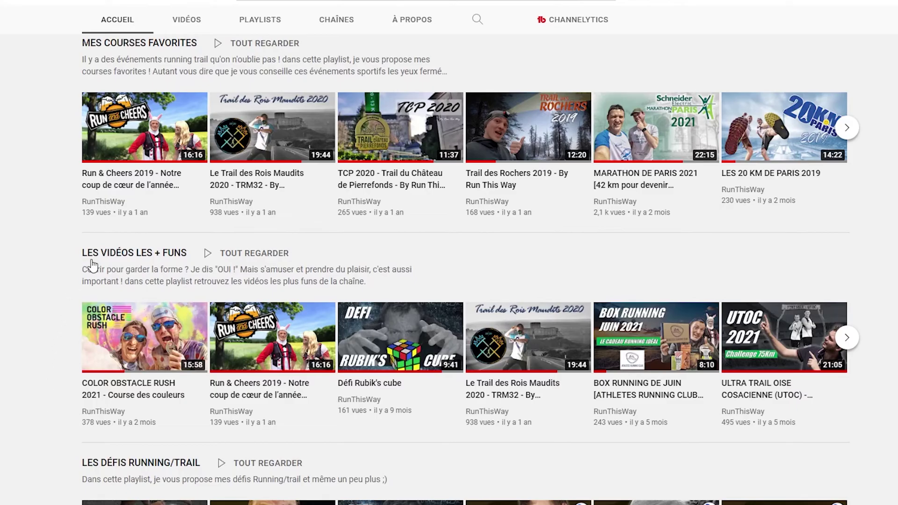
scroll(93, 266, "down", 5)
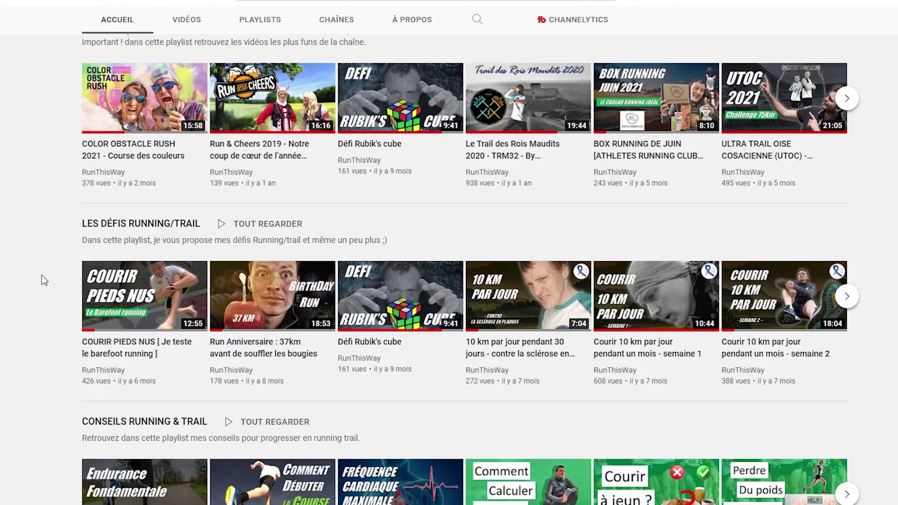
scroll(42, 275, "down", 4)
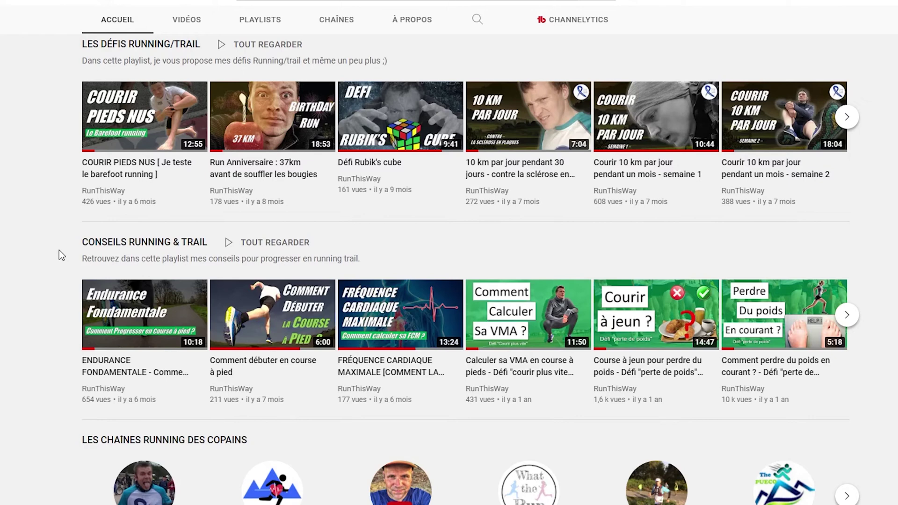
scroll(59, 251, "down", 1)
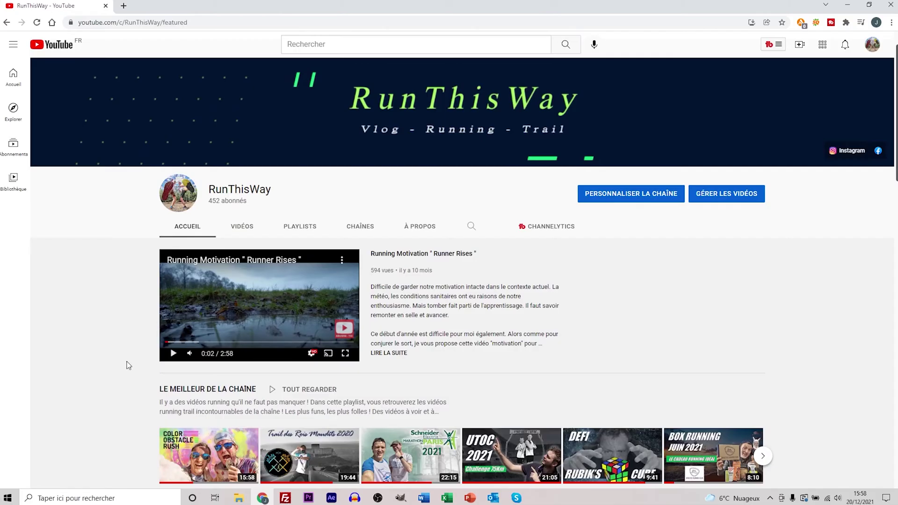
scroll(126, 362, "down", 5)
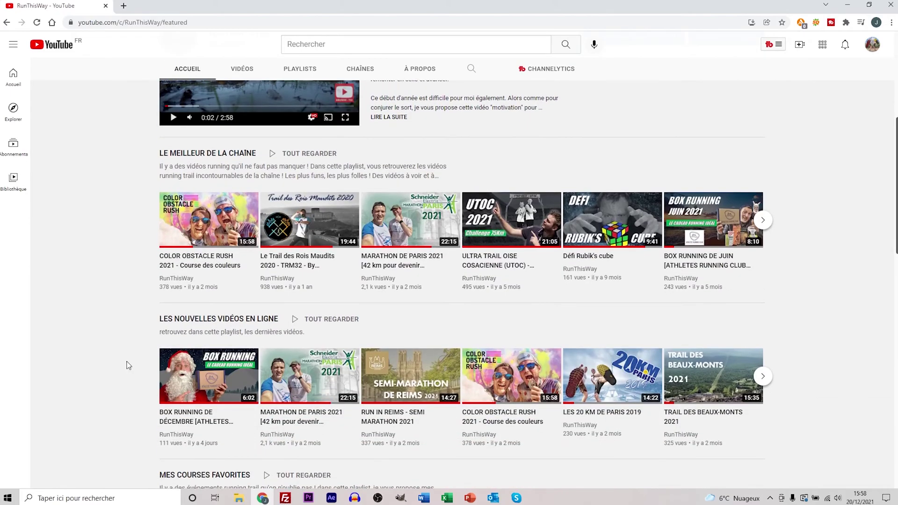
scroll(129, 366, "up", 6)
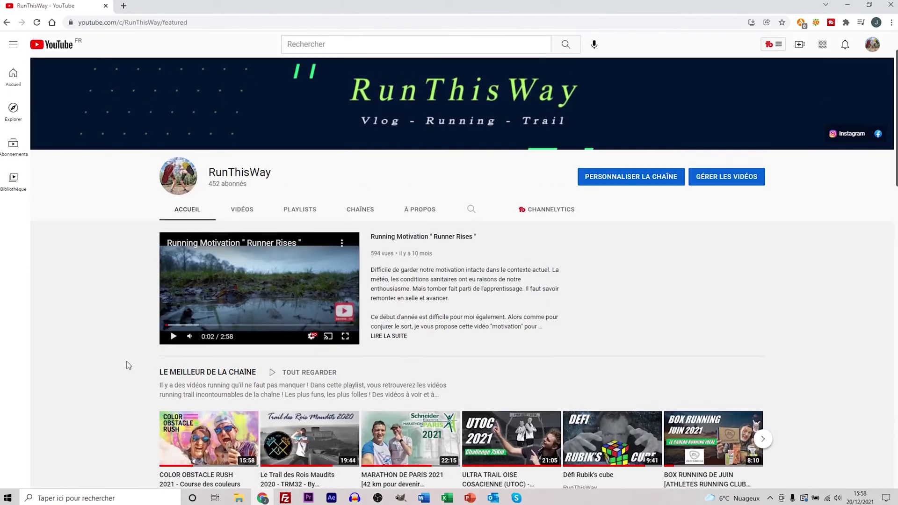
Step: Open the channel's list of uploaded videos and browse through it
left_click(250, 265)
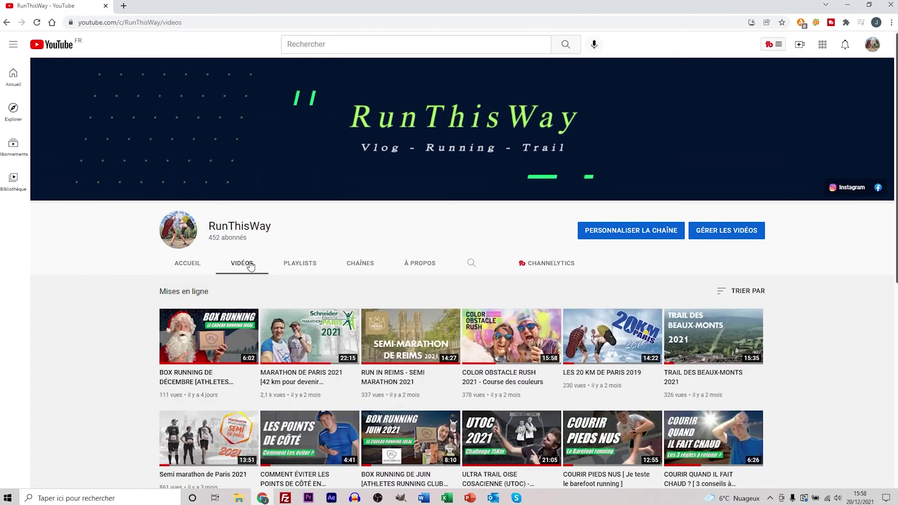
scroll(117, 381, "down", 3)
scroll(120, 380, "down", 2)
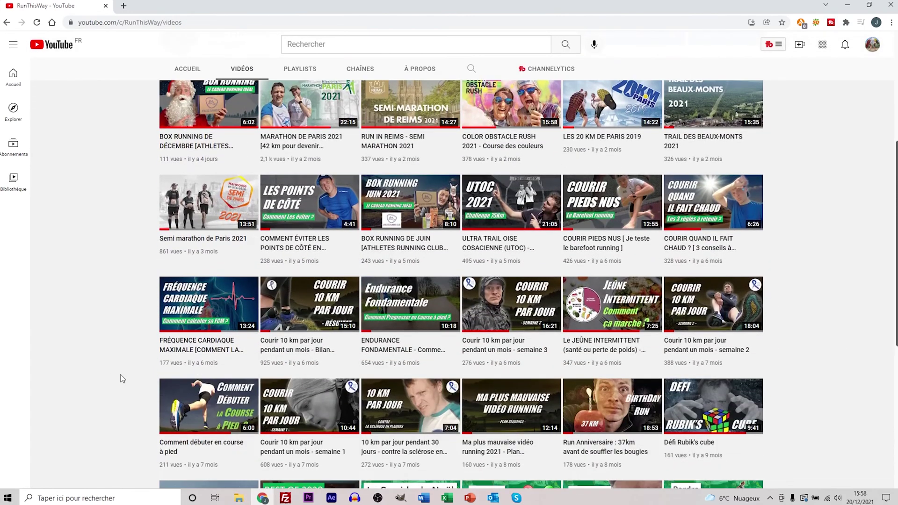
scroll(133, 370, "down", 2)
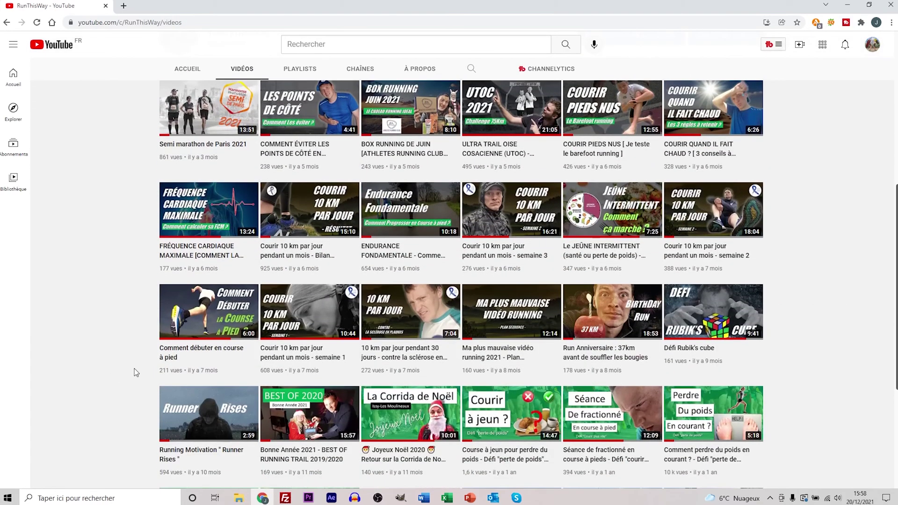
scroll(134, 369, "down", 2)
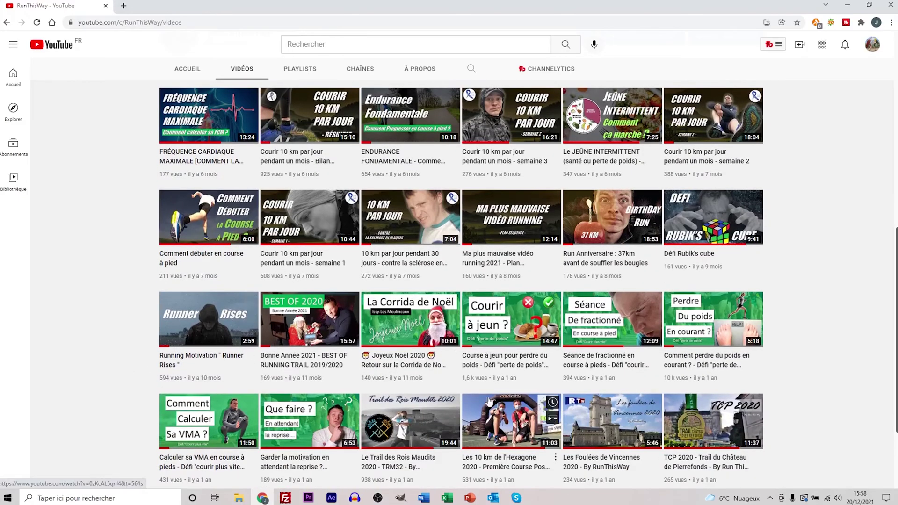
scroll(462, 416, "down", 2)
scroll(461, 416, "up", 12)
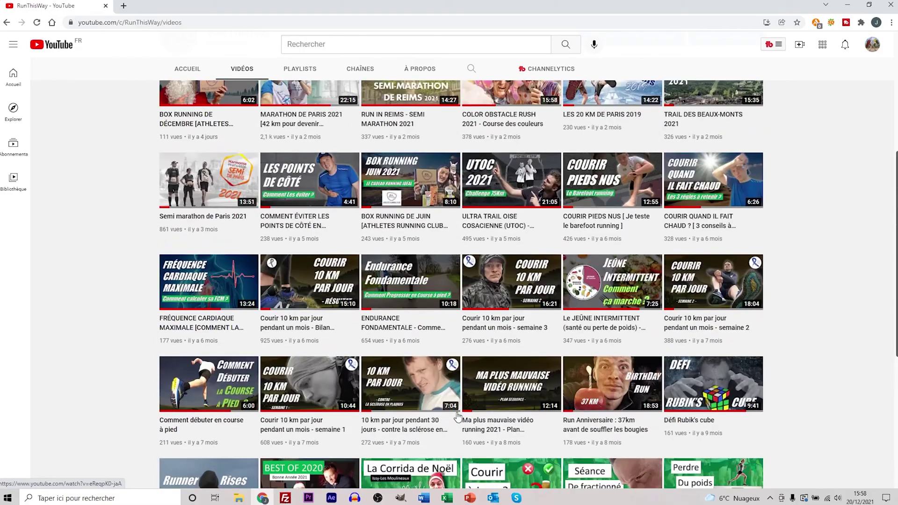
Step: Return to the channel's home page and review how its videos are grouped into themed playlists
left_click(187, 263)
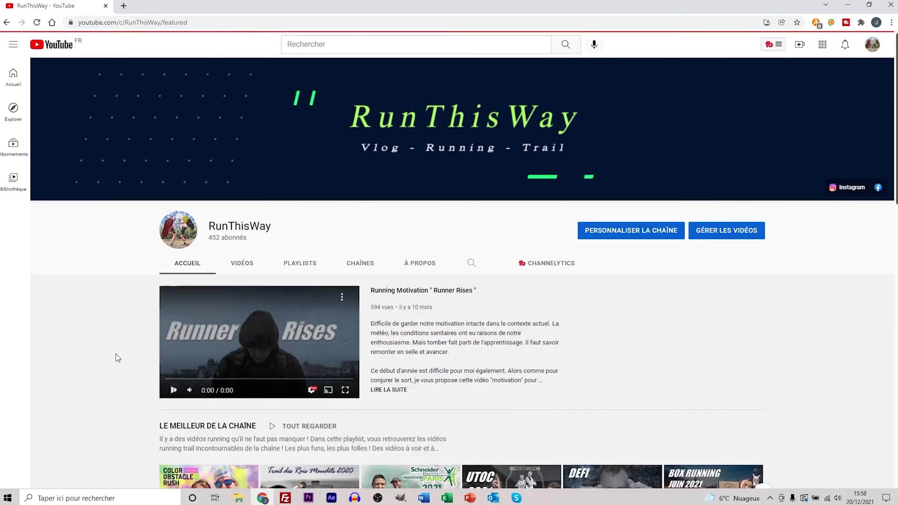
scroll(117, 358, "down", 5)
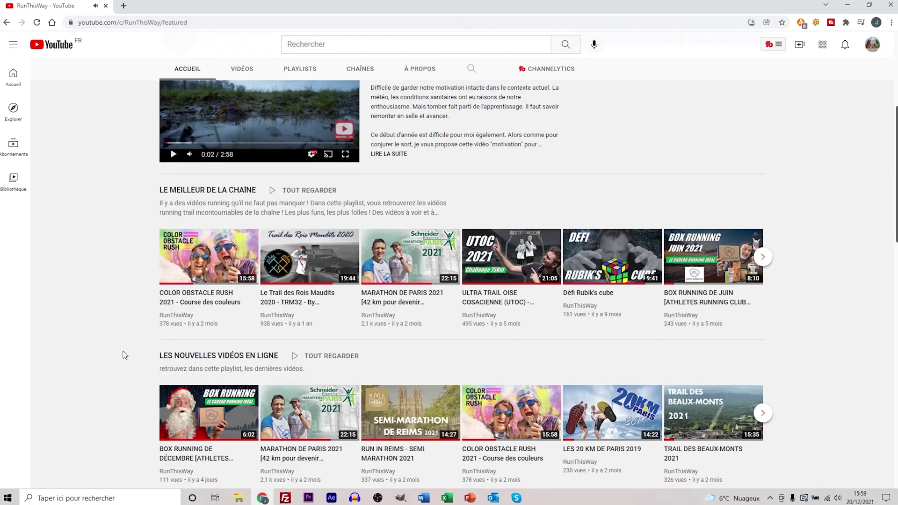
scroll(126, 346, "down", 5)
scroll(127, 355, "down", 3)
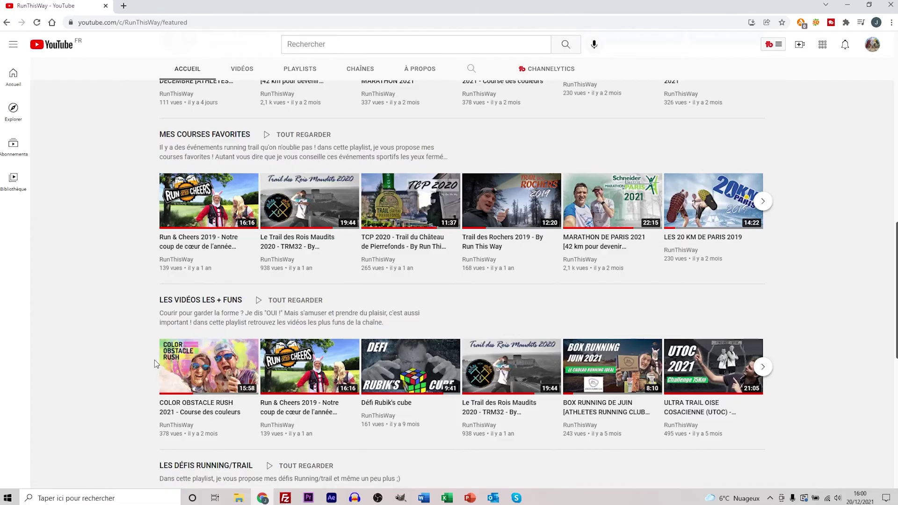
mouse_move(164, 360)
scroll(157, 355, "up", 10)
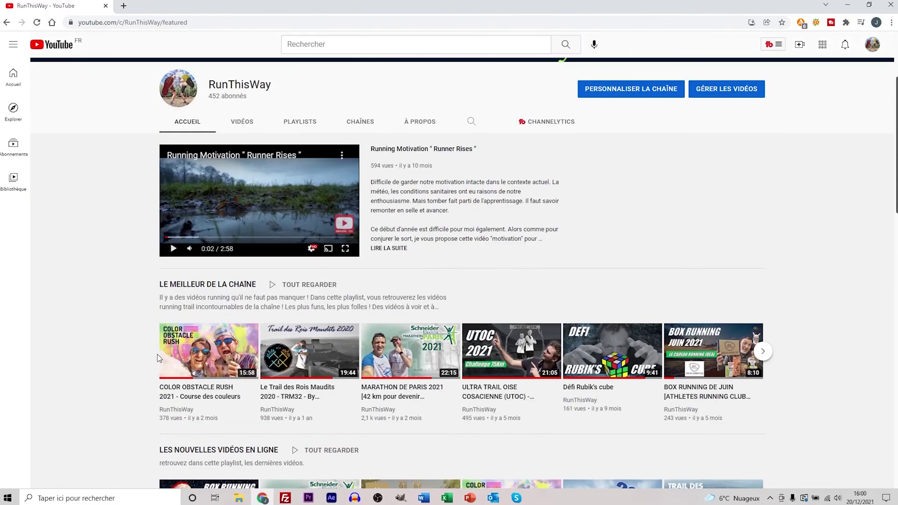
scroll(157, 355, "up", 3)
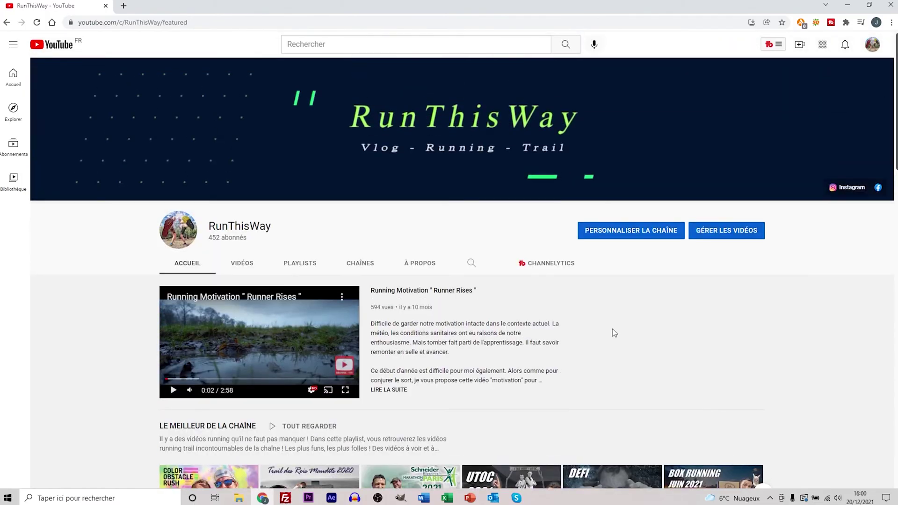
Step: Open the channel customization layout and examine its featured video settings and selected playlist sections
left_click(641, 230)
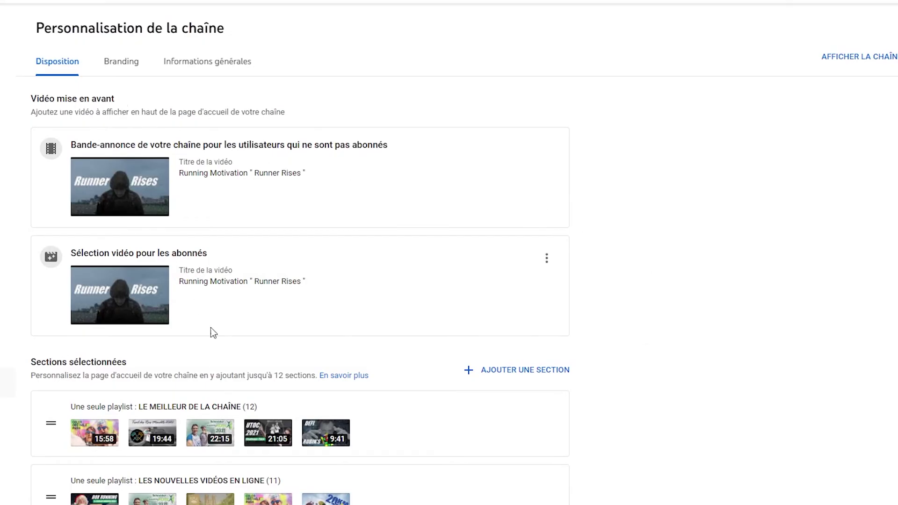
scroll(225, 397, "down", 8)
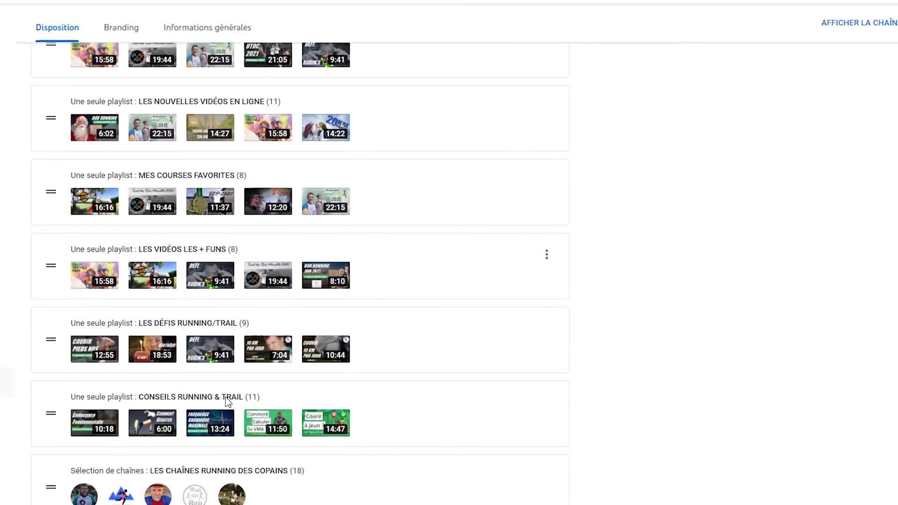
scroll(225, 396, "down", 2)
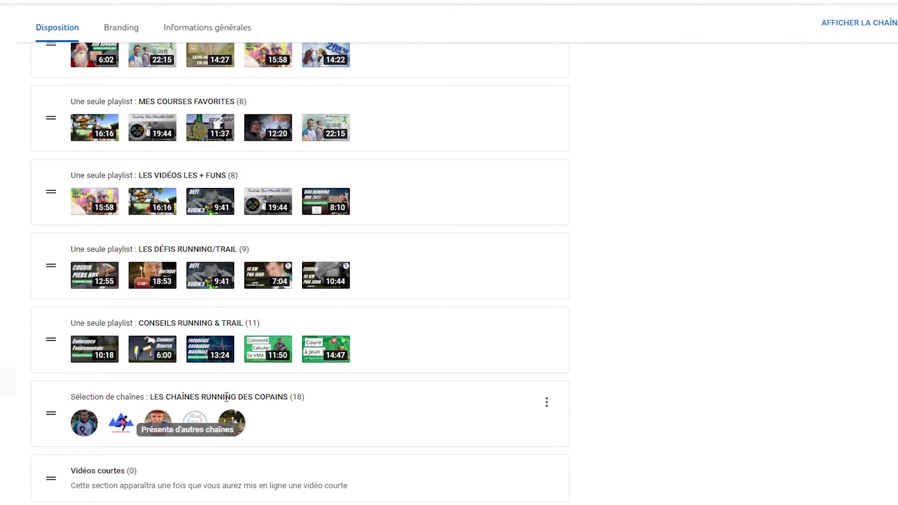
scroll(226, 397, "up", 10)
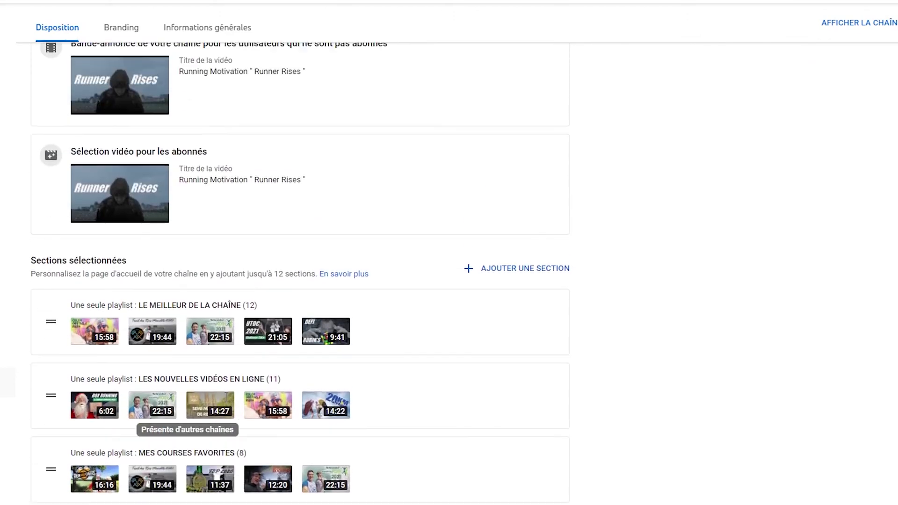
left_click_drag(115, 98, 29, 108)
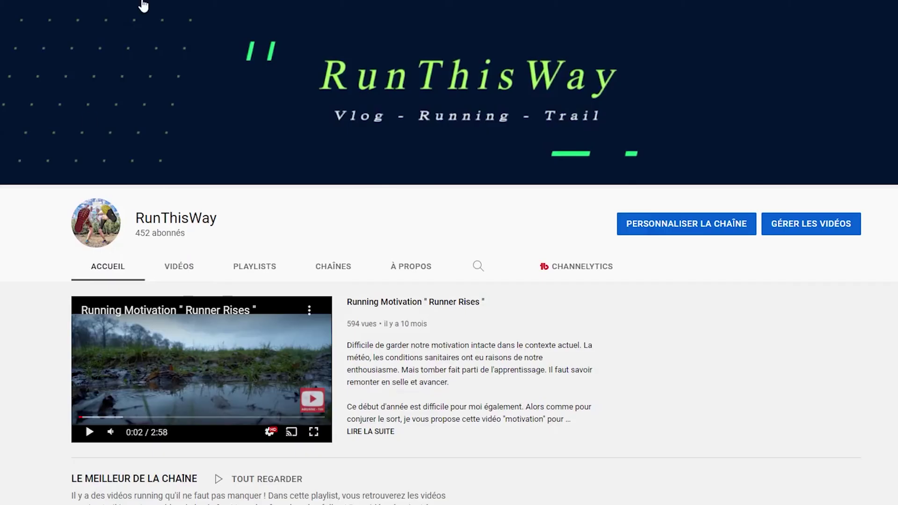
left_click(142, 1)
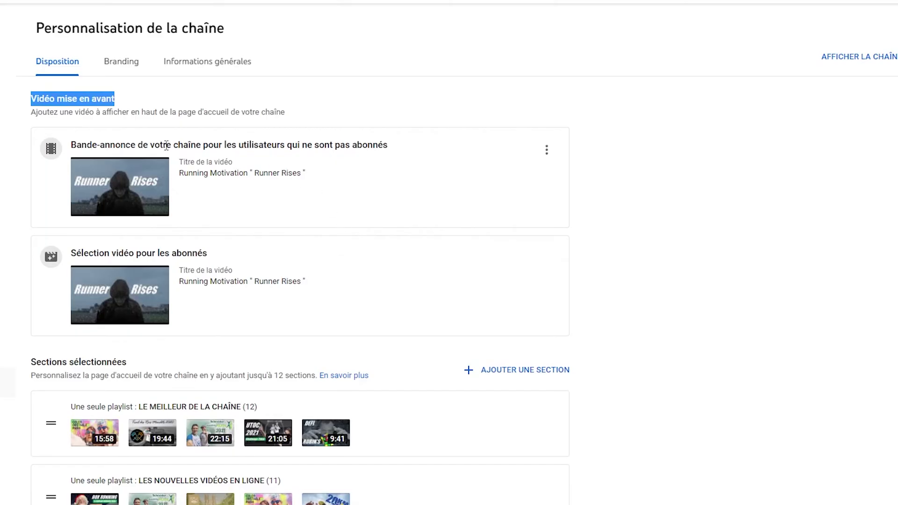
left_click(517, 144)
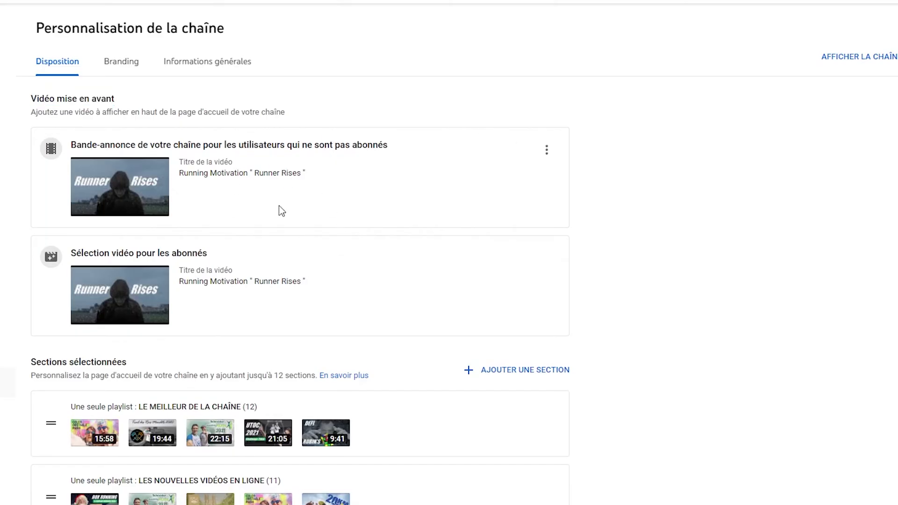
Step: View the video, playlist and channel section types that can be added to the channel's home page
scroll(265, 230, "down", 4)
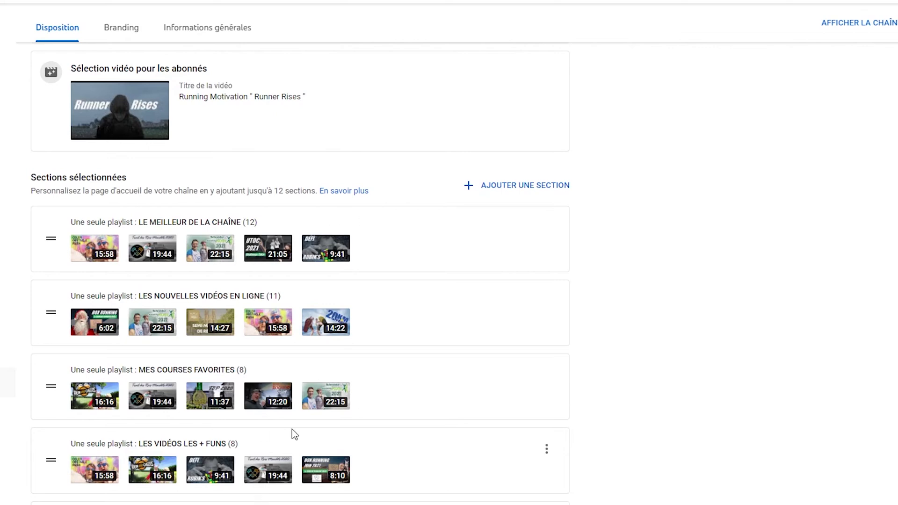
left_click(507, 191)
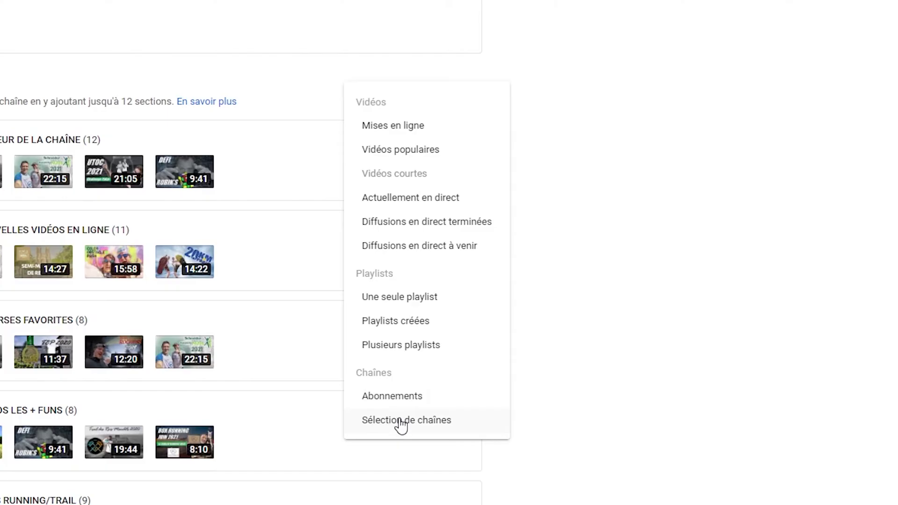
left_click(607, 366)
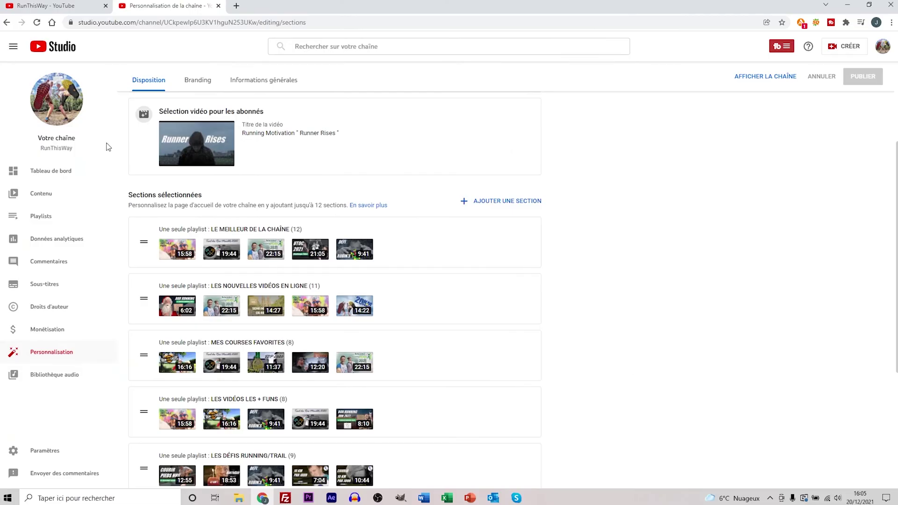
Step: Open the channel's playlist list, view the title and visibility fields for a new playlist, and cancel its creation
left_click(47, 218)
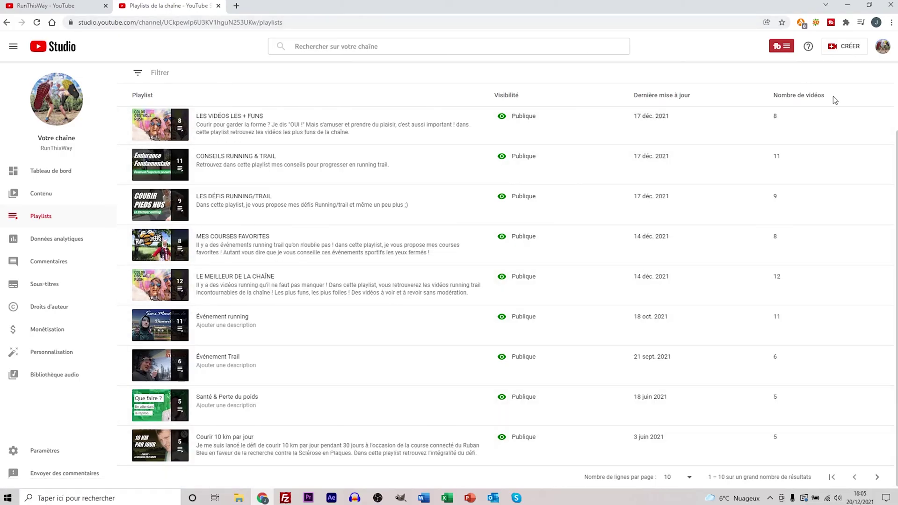
scroll(652, 153, "up", 2)
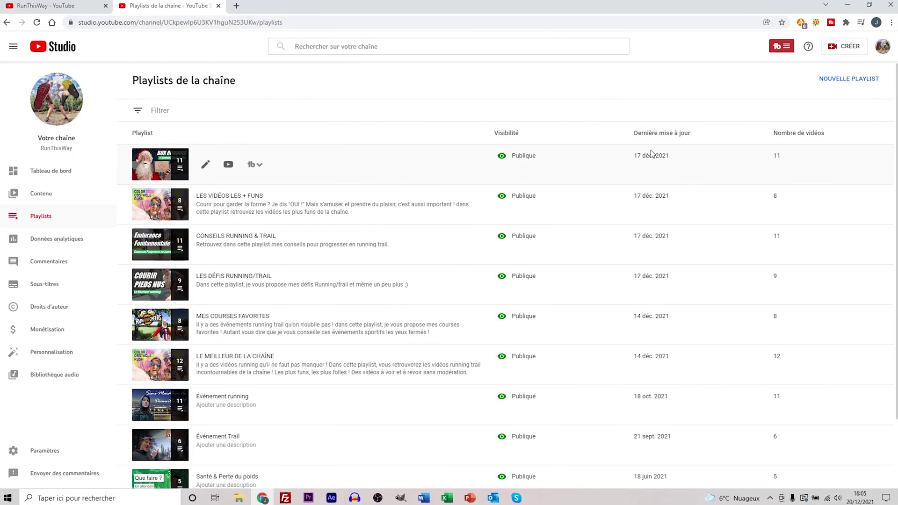
left_click(856, 79)
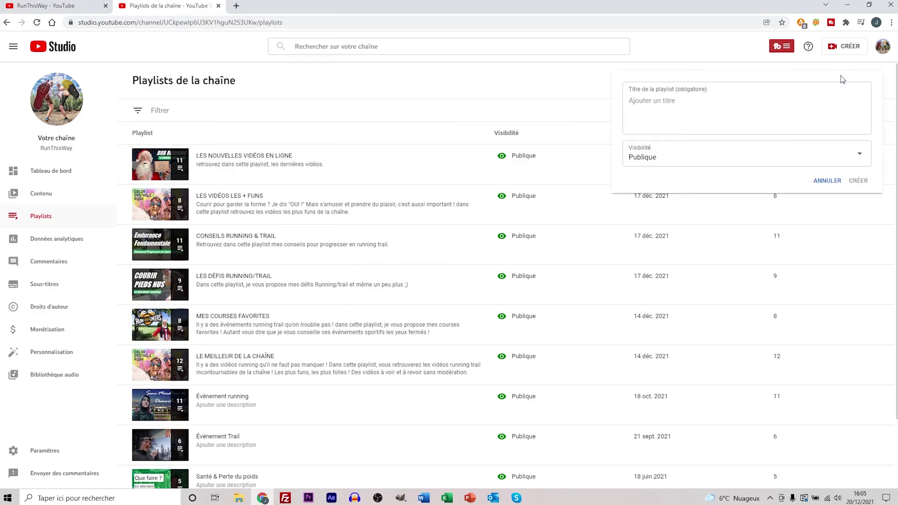
left_click(671, 163)
left_click(827, 181)
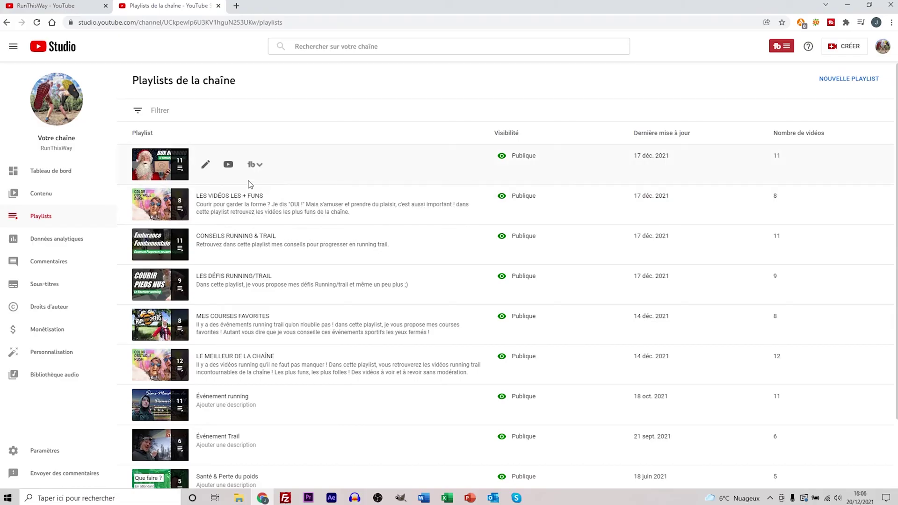
Step: Open the LES NOUVELLES VIDÉOS EN LIGNE playlist, view the channel's own videos available to add, and close the selection without adding any
left_click(204, 165)
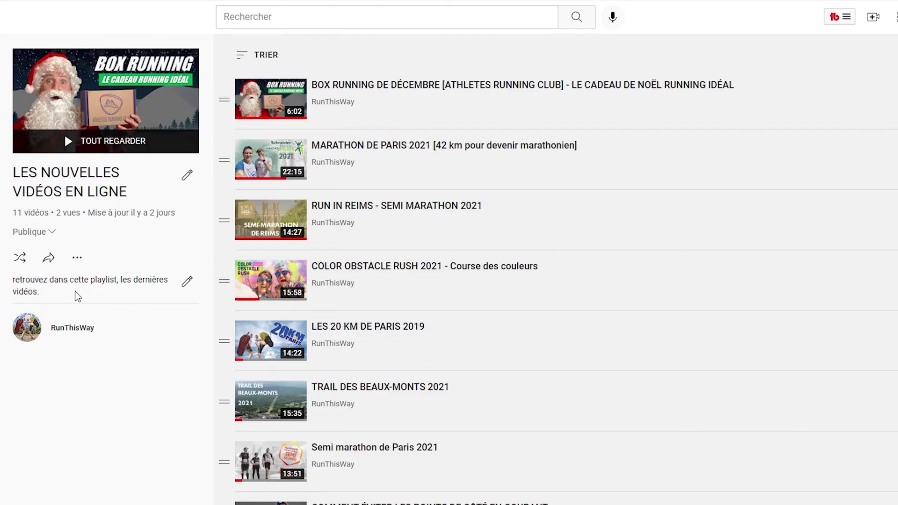
left_click(76, 262)
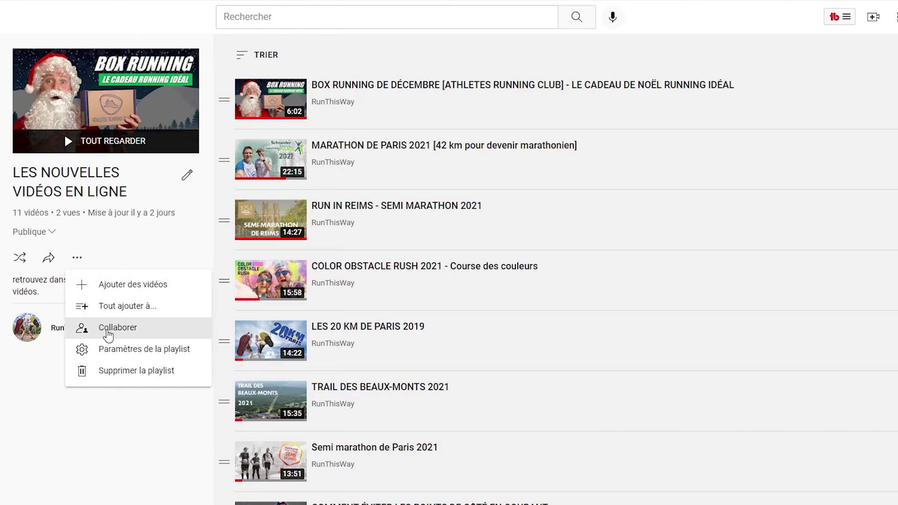
left_click(125, 289)
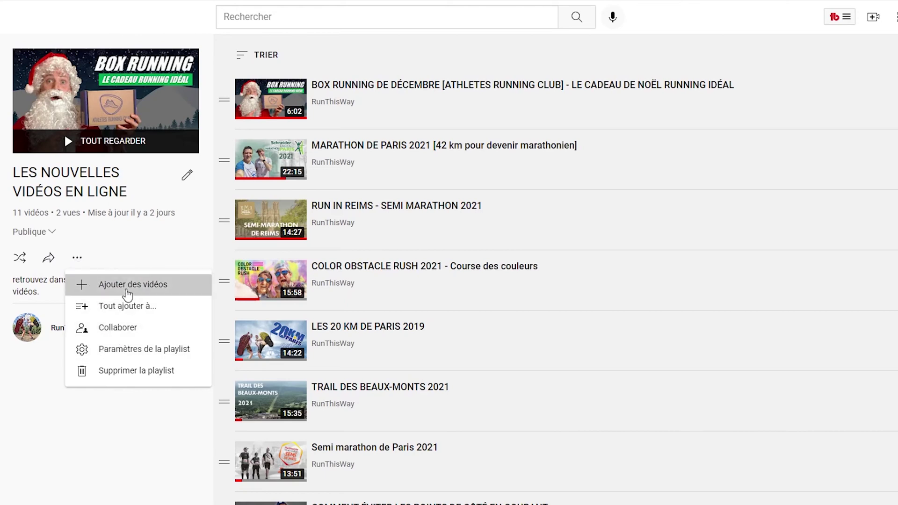
left_click(309, 144)
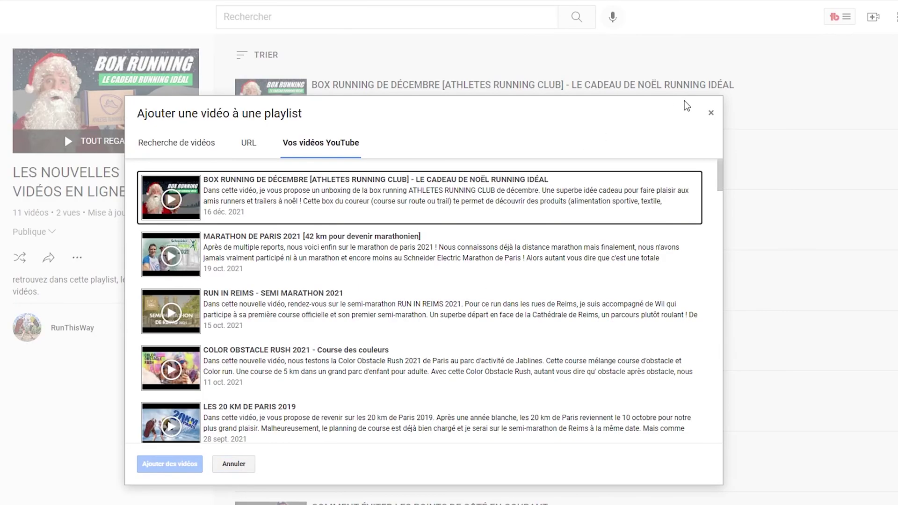
left_click(711, 112)
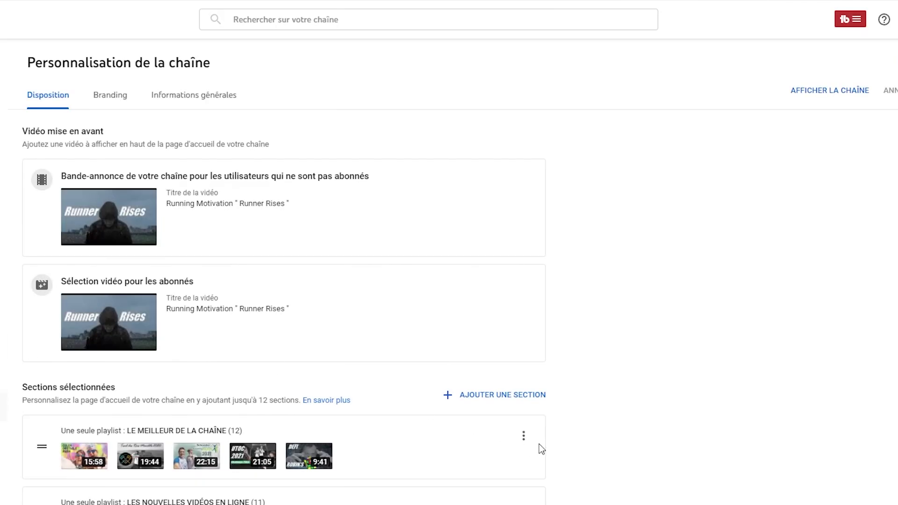
Step: View the playlists available for a new single-playlist section in the channel layout, and close the selection without choosing one
scroll(539, 444, "down", 3)
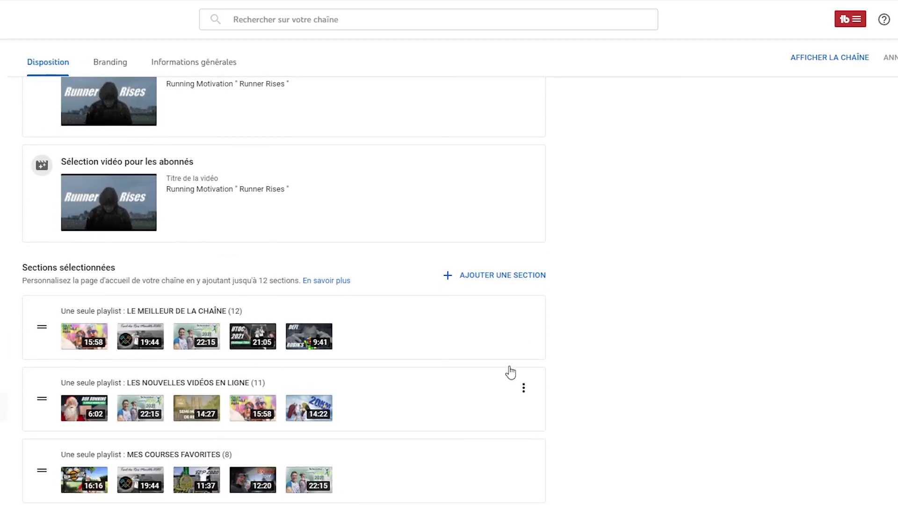
left_click(501, 279)
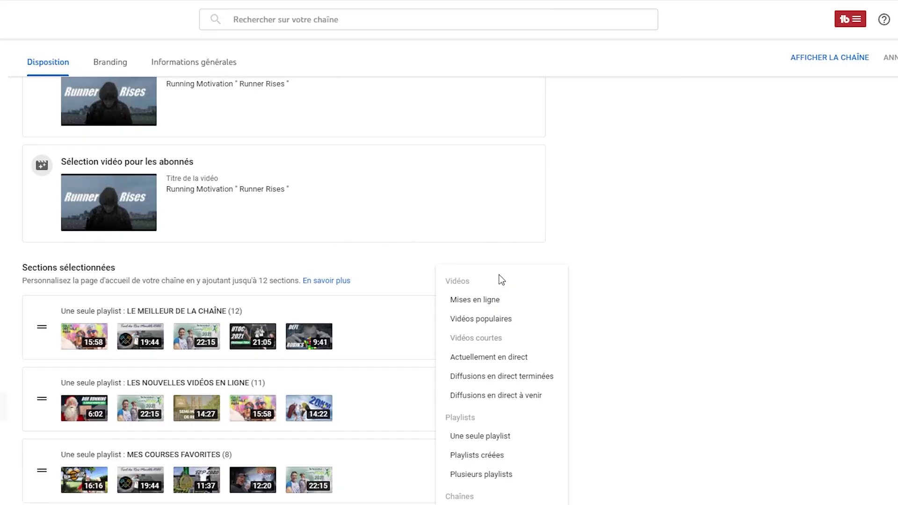
left_click(488, 436)
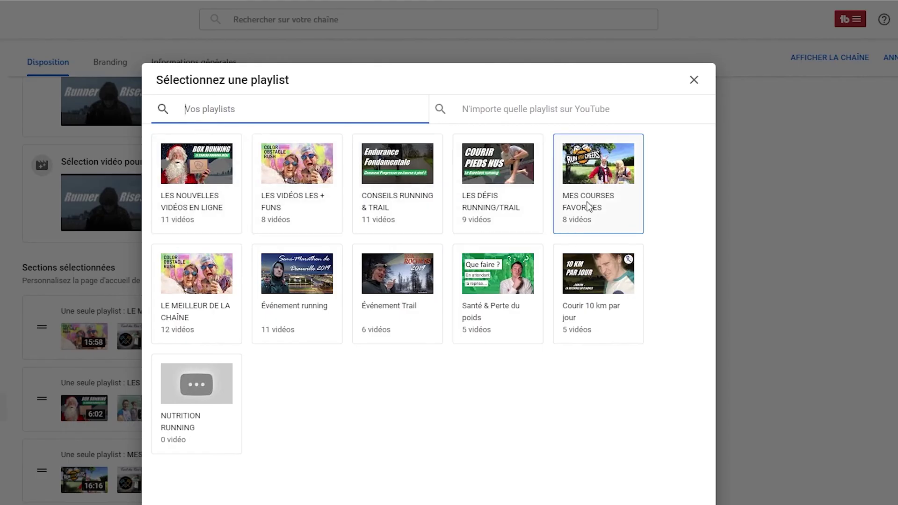
left_click(692, 80)
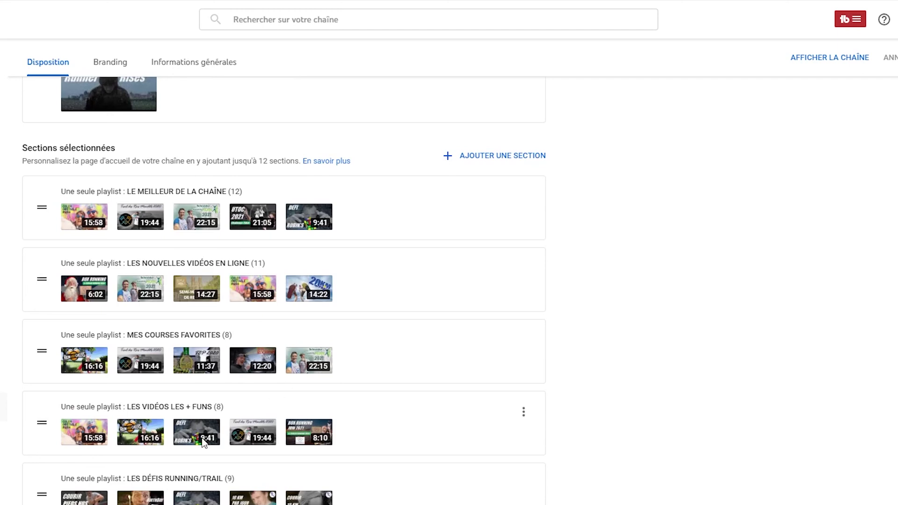
Step: Move the LES NOUVELLES VIDÉOS EN LIGNE section above LE MEILLEUR DE LA CHAÎNE and review the section order
left_click_drag(42, 281, 43, 203)
left_click_drag(40, 282, 41, 201)
scroll(560, 379, "down", 2)
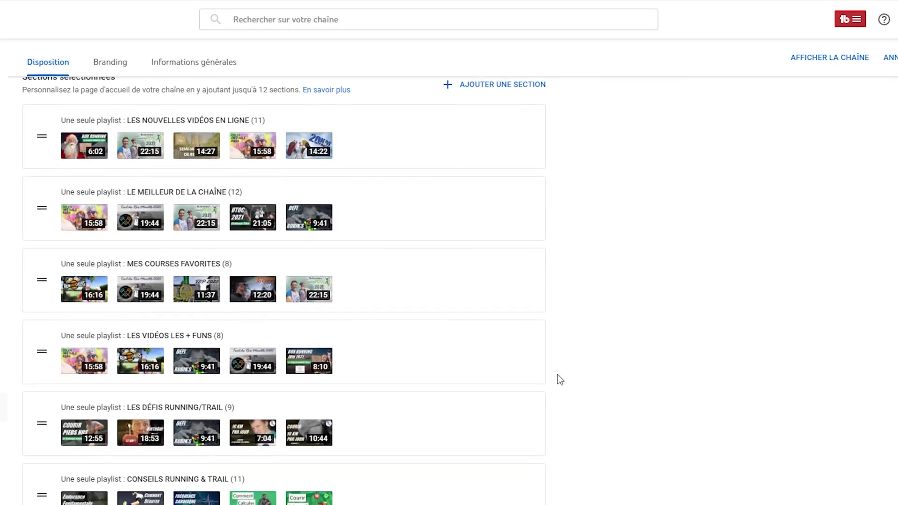
scroll(558, 376, "down", 2)
scroll(244, 150, "up", 3)
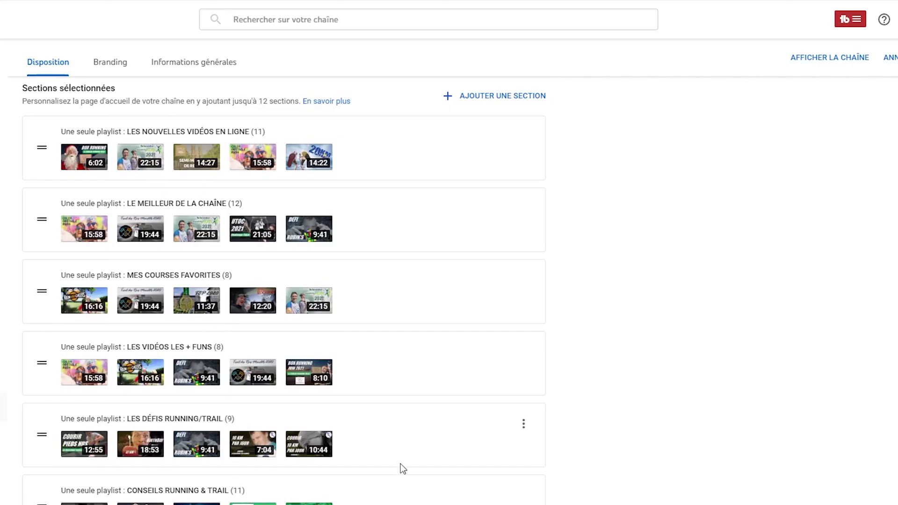
scroll(400, 464, "down", 1)
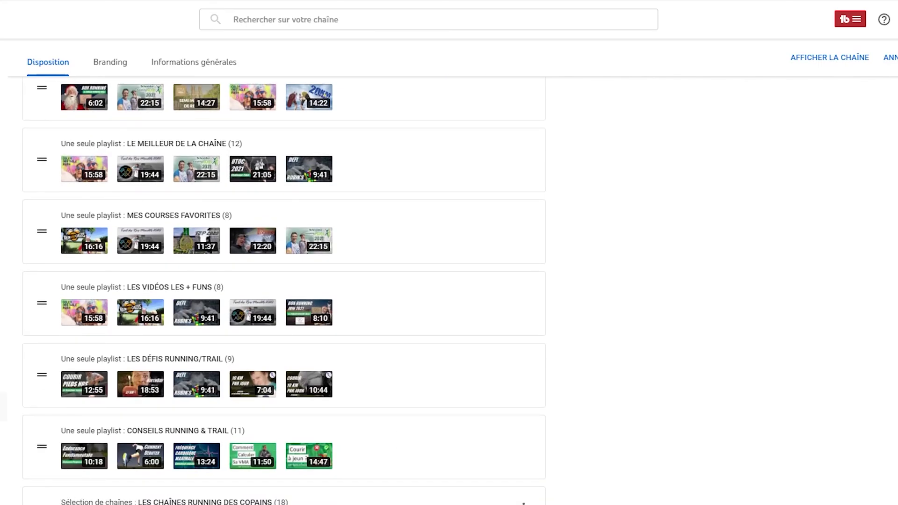
Step: Add an untitled featured-channels section containing the RTW Digital Content channel, found by searching for "rtw digital content"
scroll(465, 304, "up", 5)
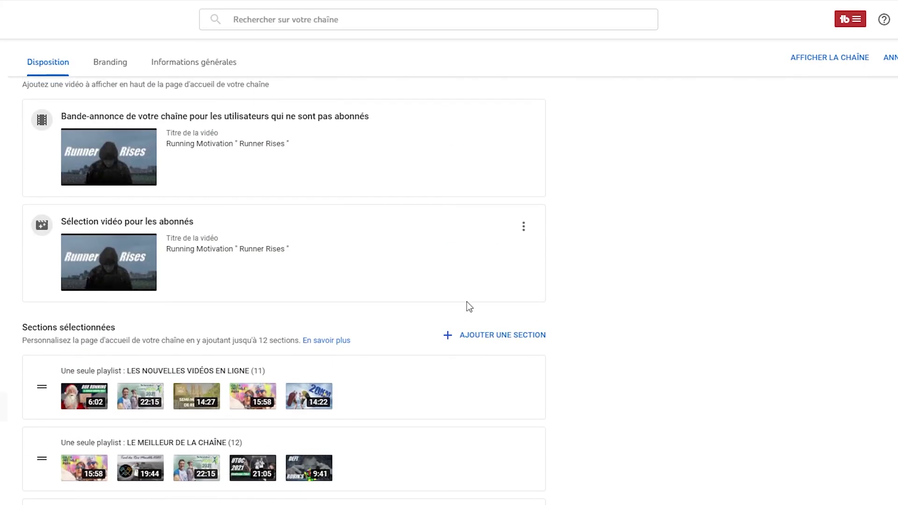
left_click(474, 340)
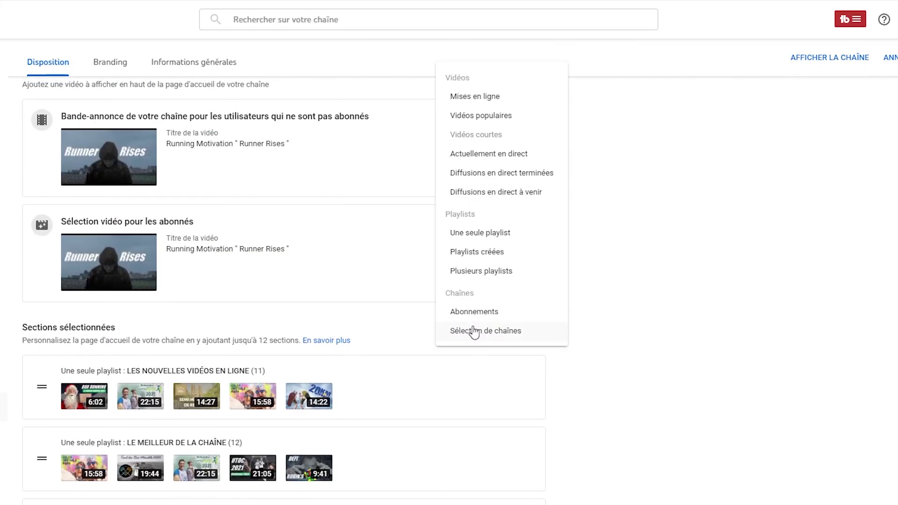
left_click(476, 333)
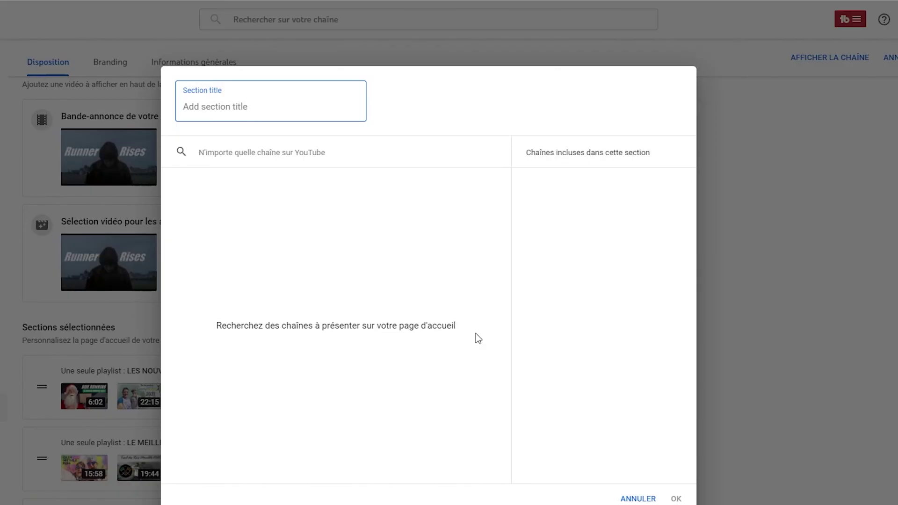
left_click(231, 155)
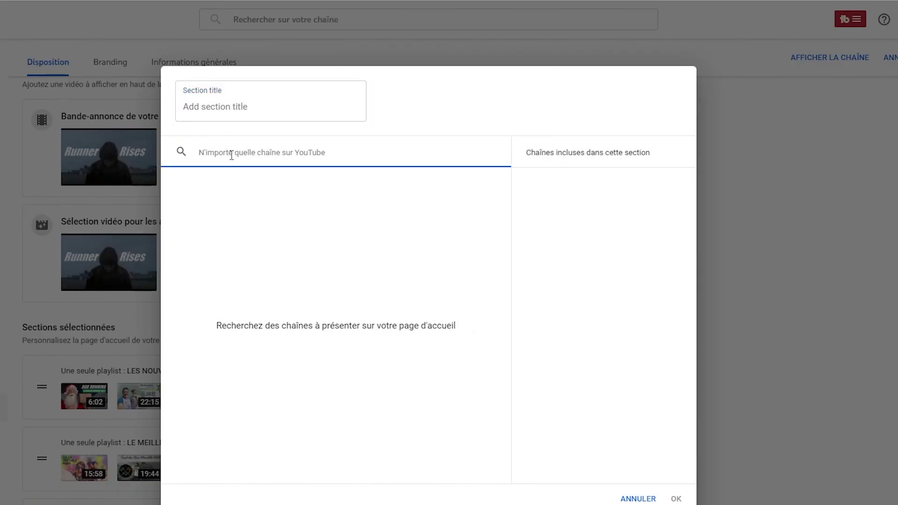
type("rtw digital content")
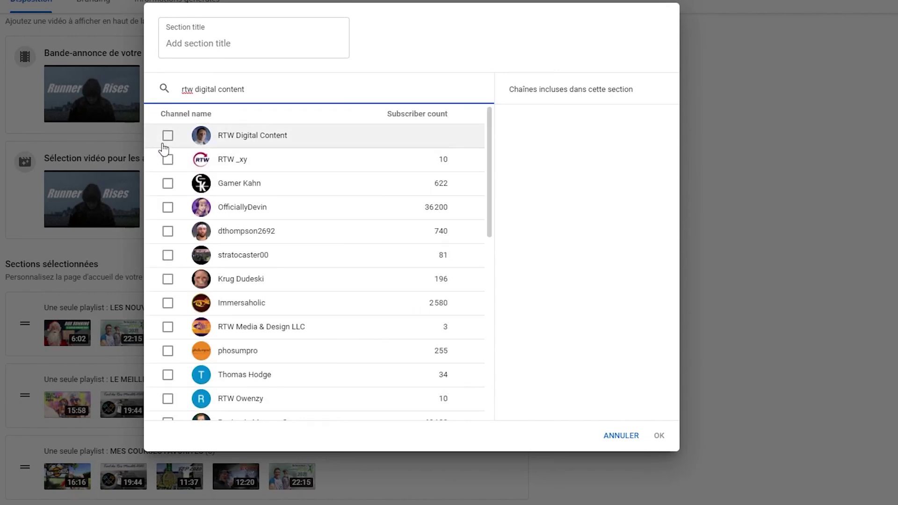
left_click(168, 136)
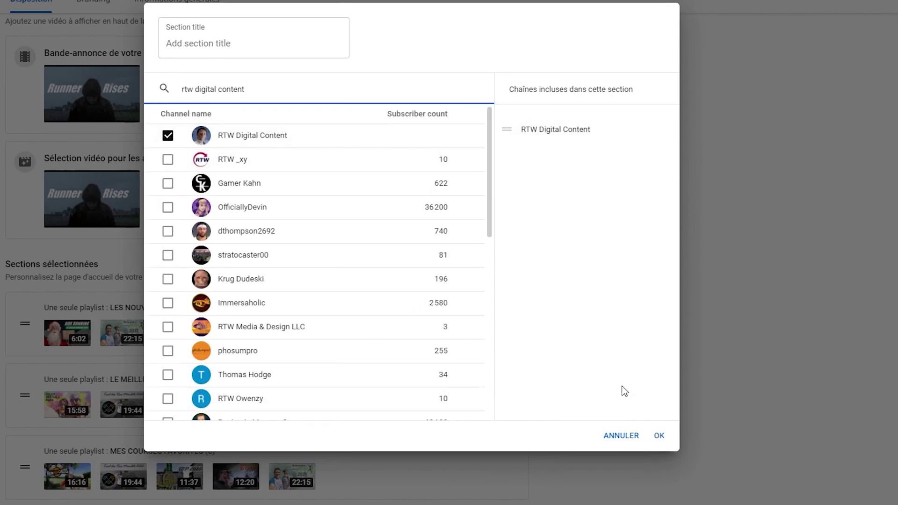
left_click(658, 437)
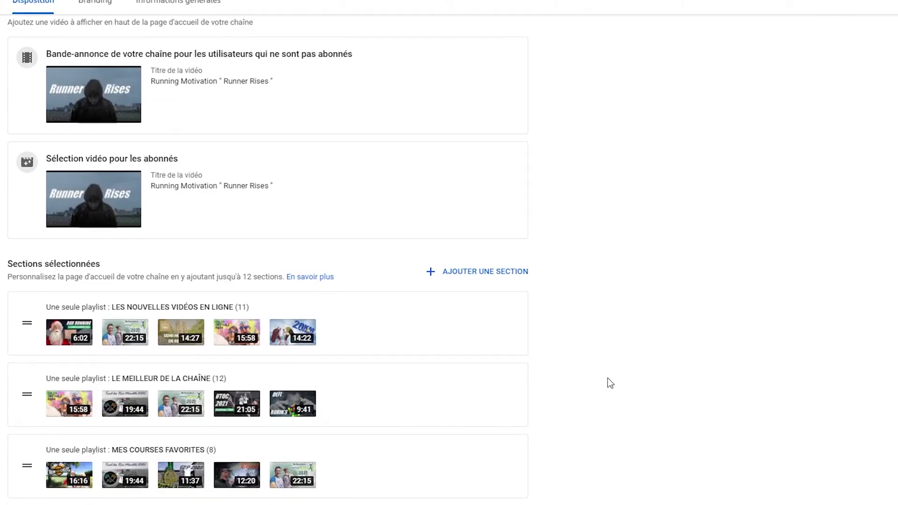
Step: Publish the updated layout and view the new featured-channels section at the end of the channel's home page
scroll(603, 377, "down", 7)
scroll(599, 373, "down", 2)
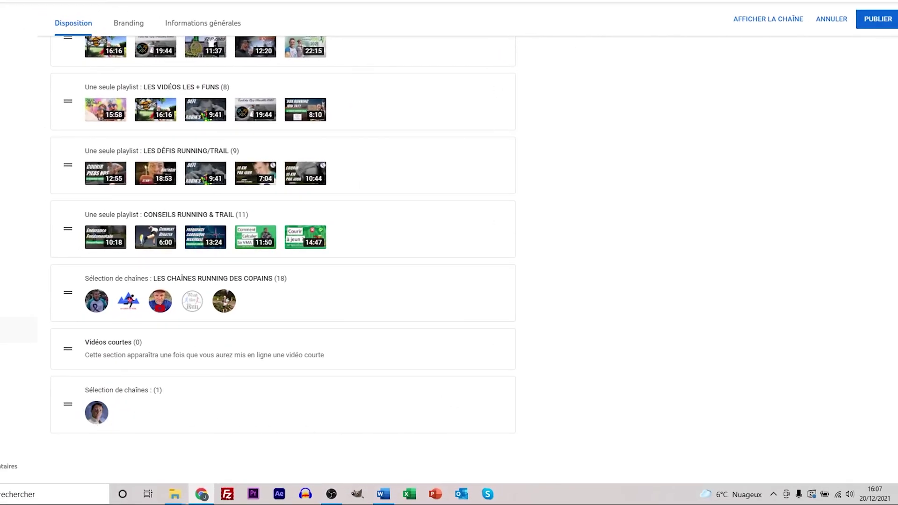
left_click(879, 21)
left_click(783, 26)
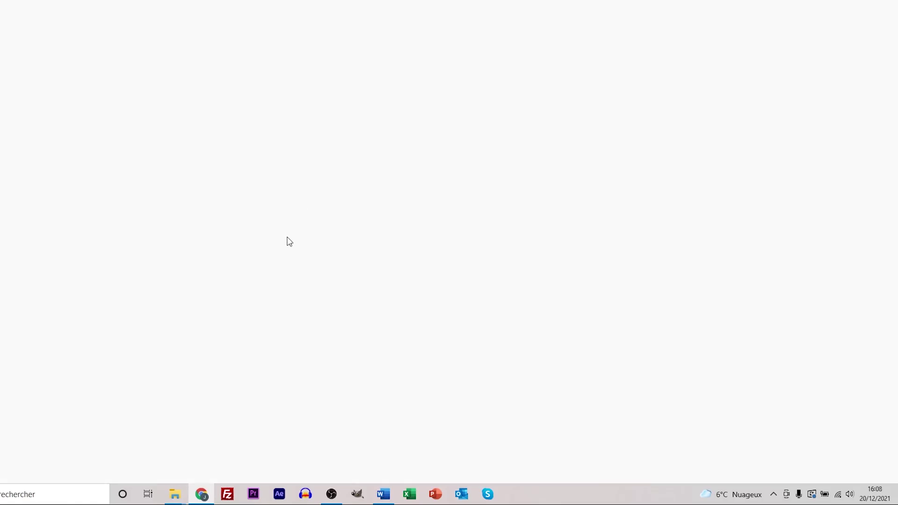
scroll(288, 243, "down", 20)
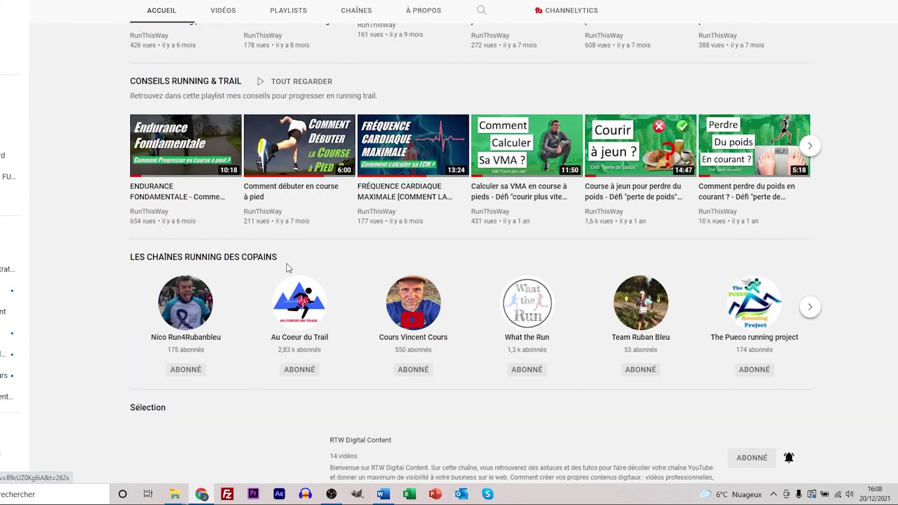
scroll(288, 267, "down", 1)
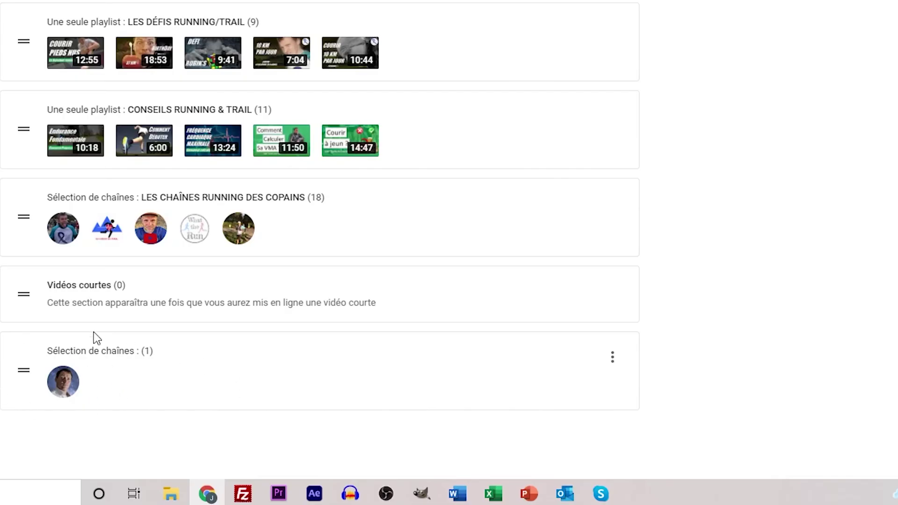
Step: Edit the featured-channels section containing RTW Digital Content and set its title to TEST
left_click(613, 358)
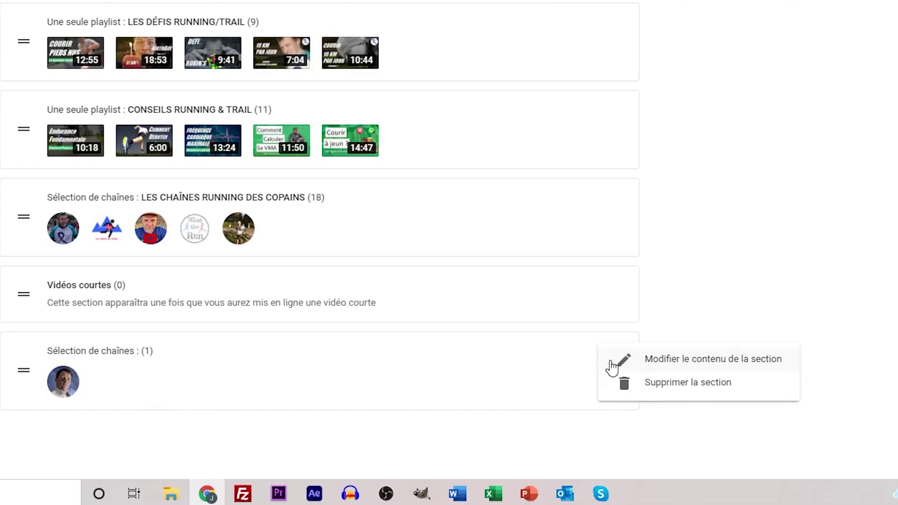
left_click(690, 370)
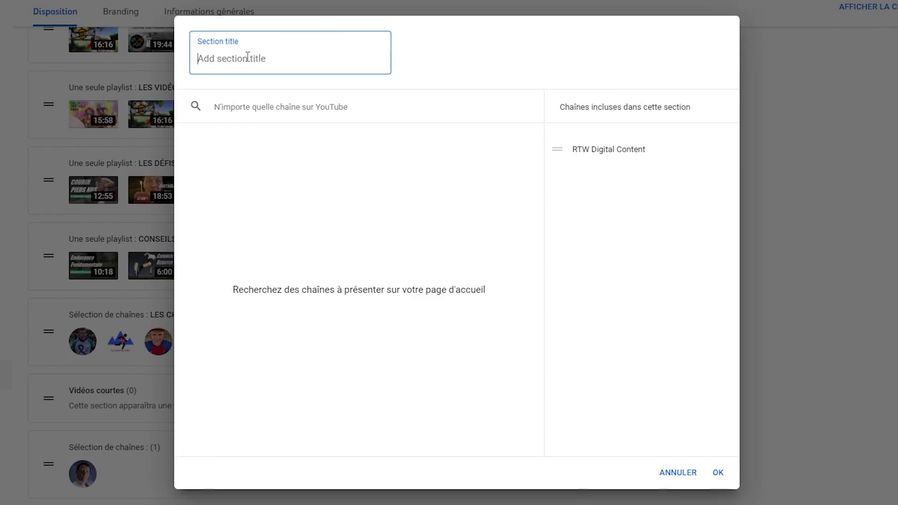
type("TEST")
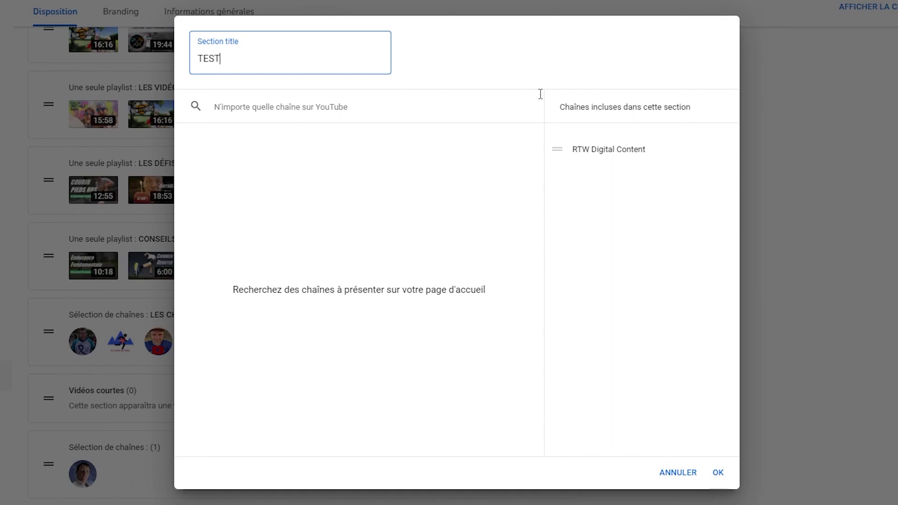
left_click(217, 104)
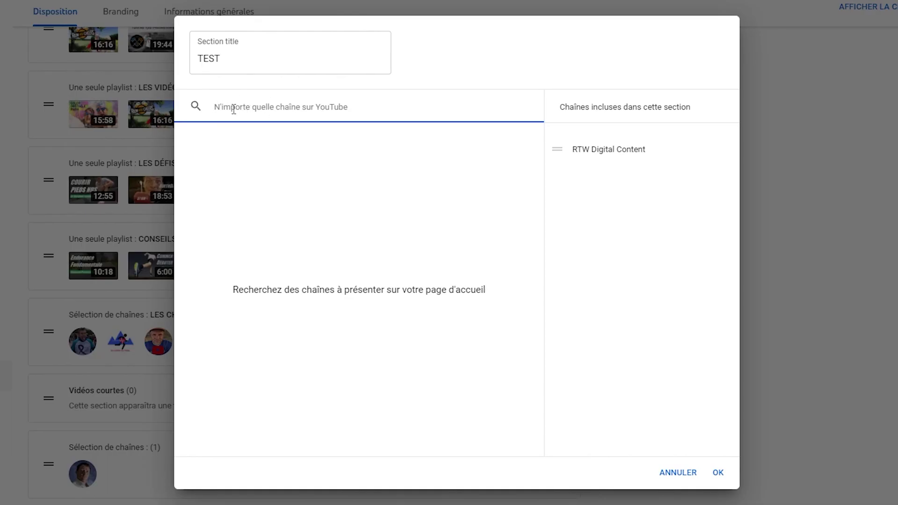
left_click(722, 474)
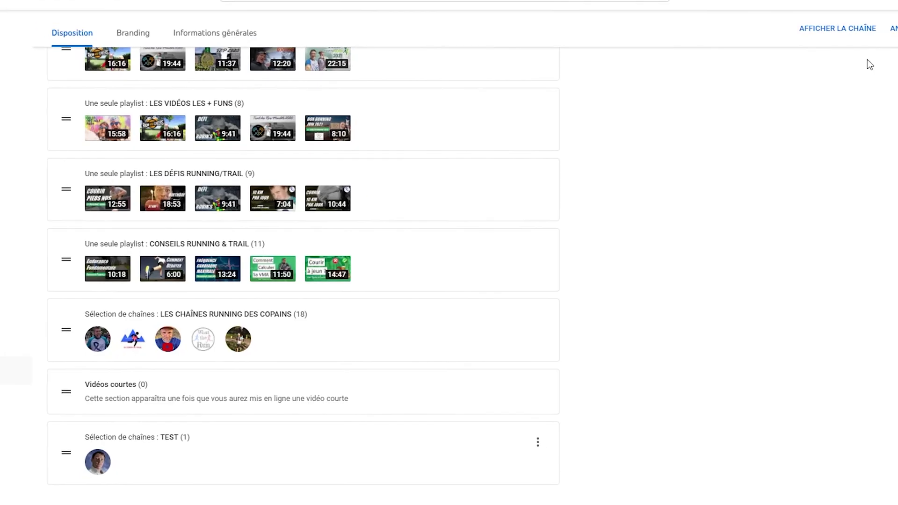
Step: Publish the retitled section and reload the channel's home page to check its sections
left_click(860, 70)
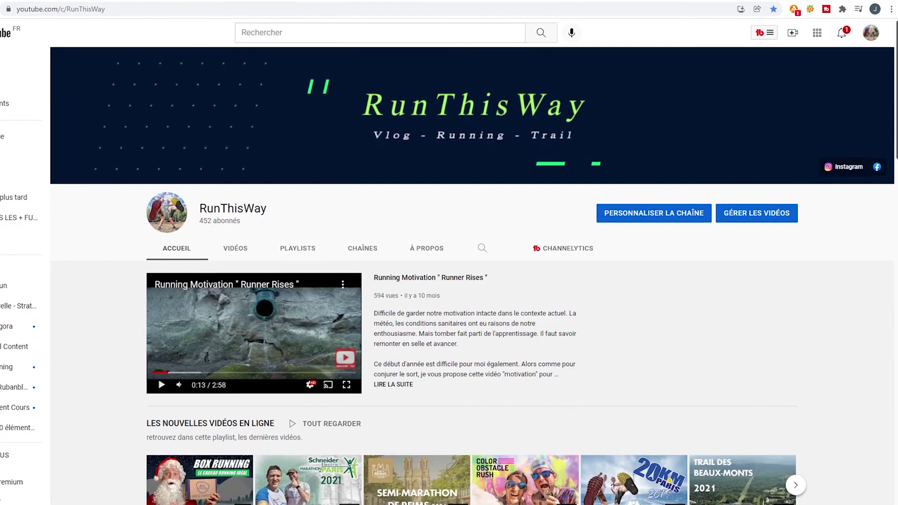
key("F5")
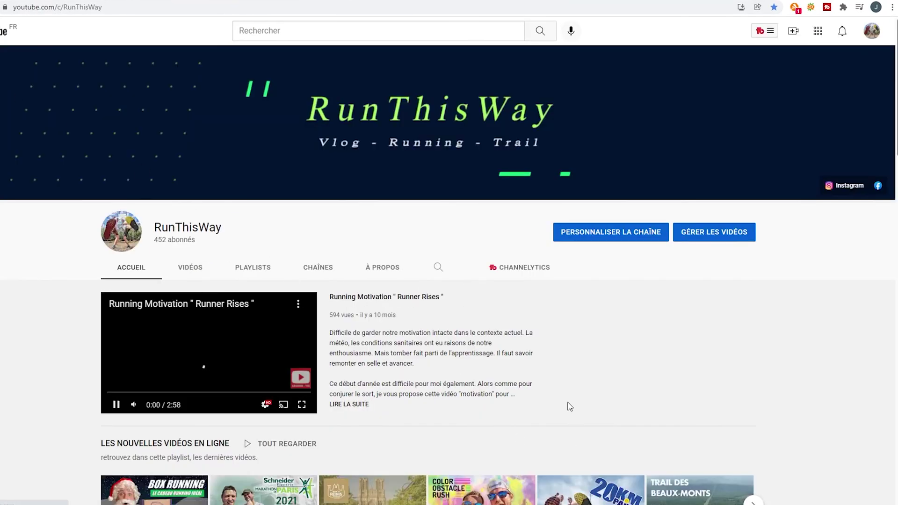
scroll(576, 401, "down", 7)
scroll(580, 399, "down", 14)
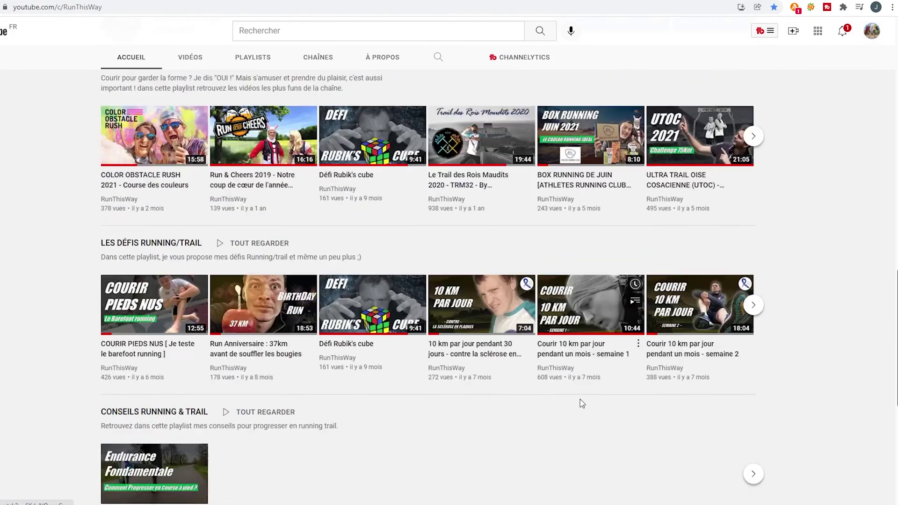